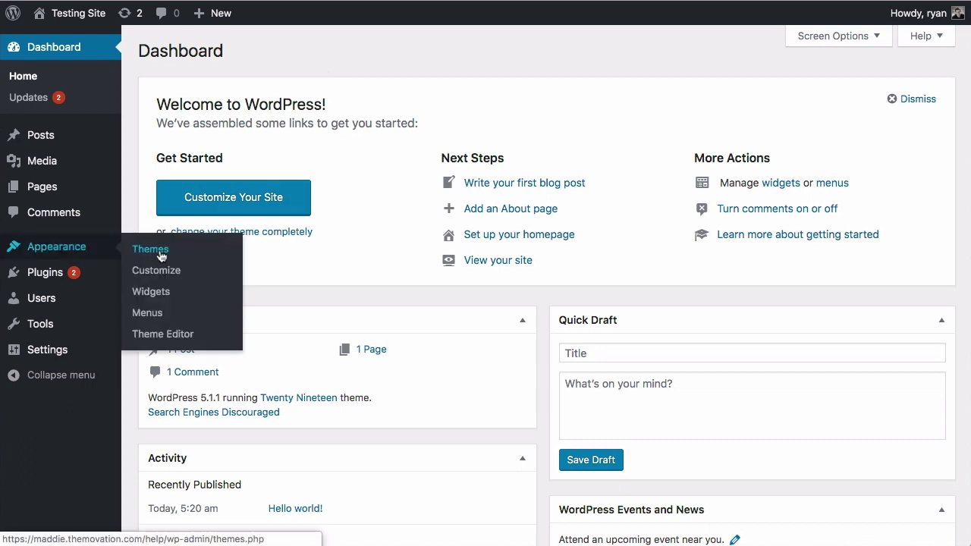
# Go from Appearance > Themes to the Add Themes page
pyautogui.click(161, 253)
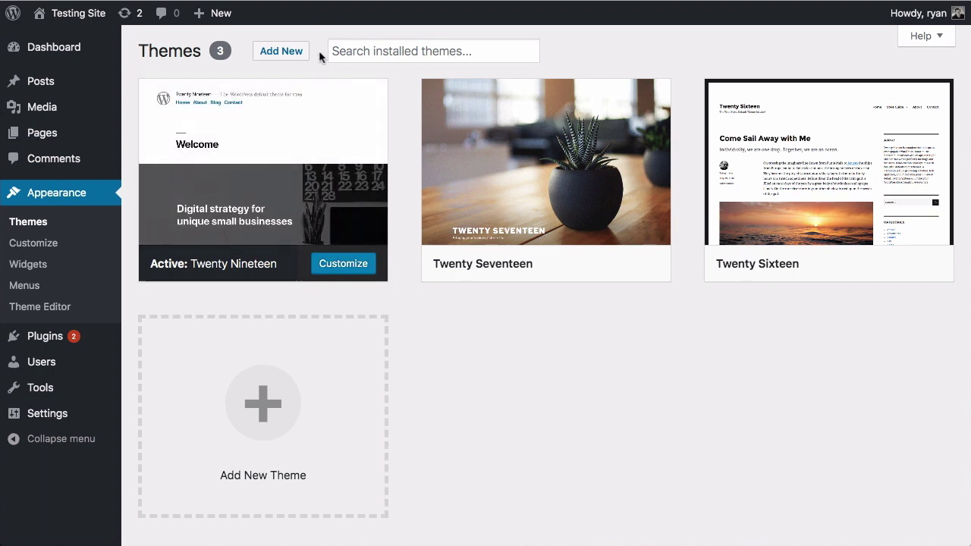
pyautogui.click(300, 60)
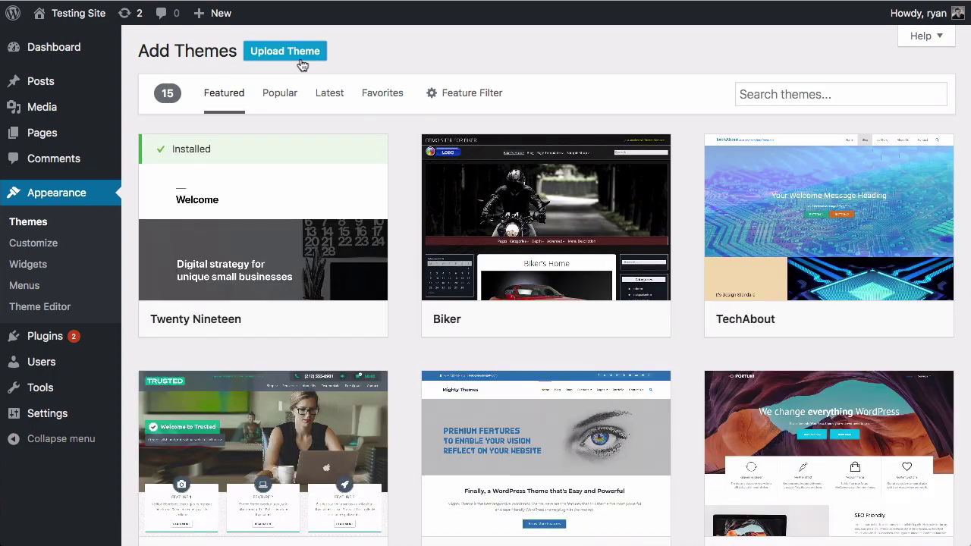
# Select bellevue-theme.zip in the Upload Theme form
pyautogui.click(300, 60)
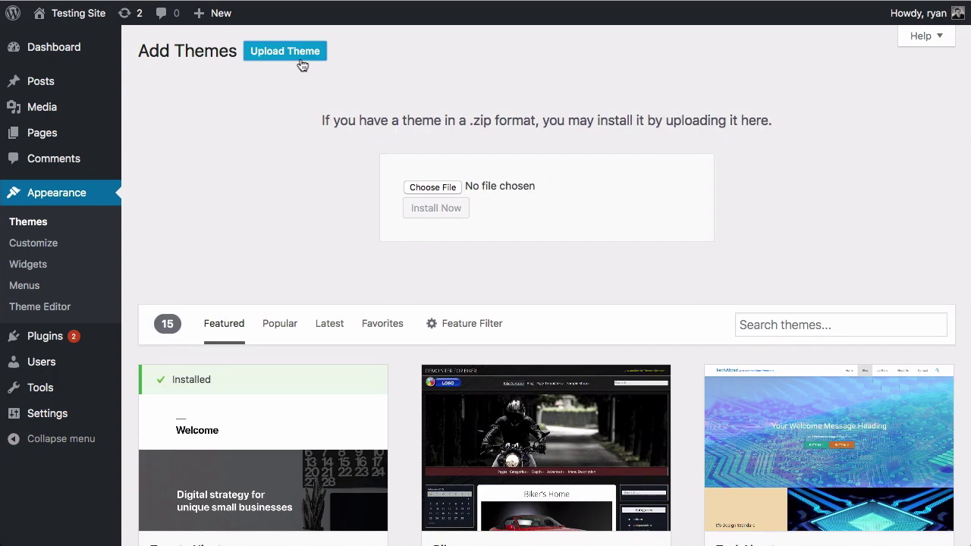
pyautogui.click(444, 191)
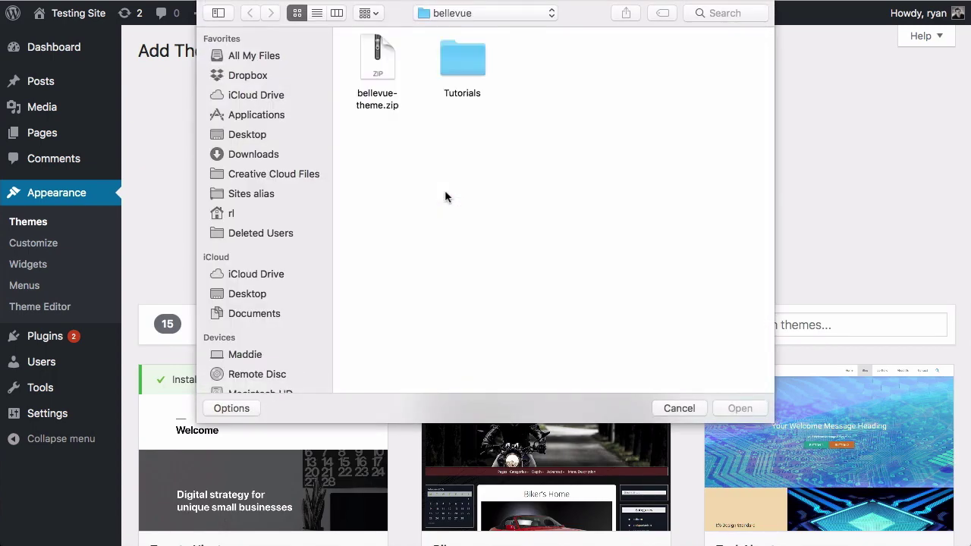
pyautogui.click(389, 85)
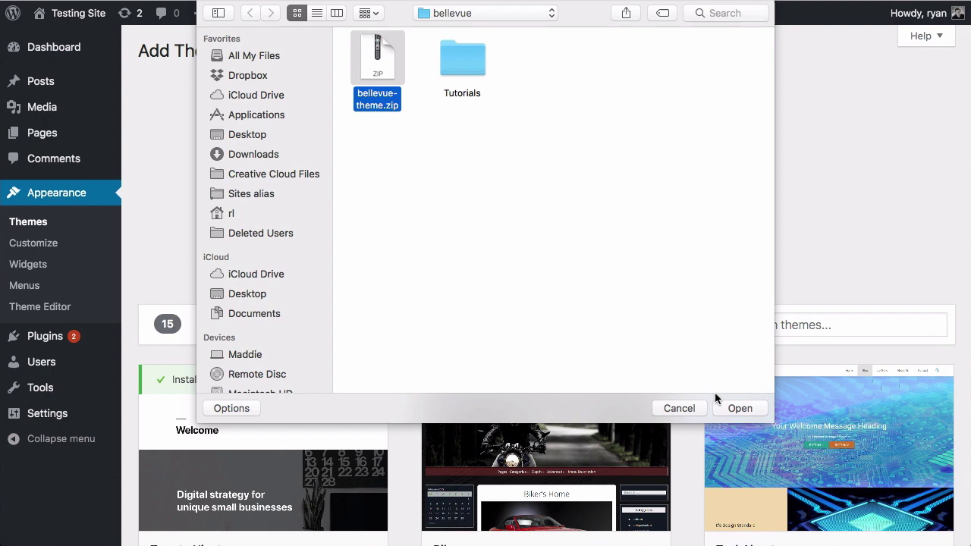
pyautogui.click(732, 409)
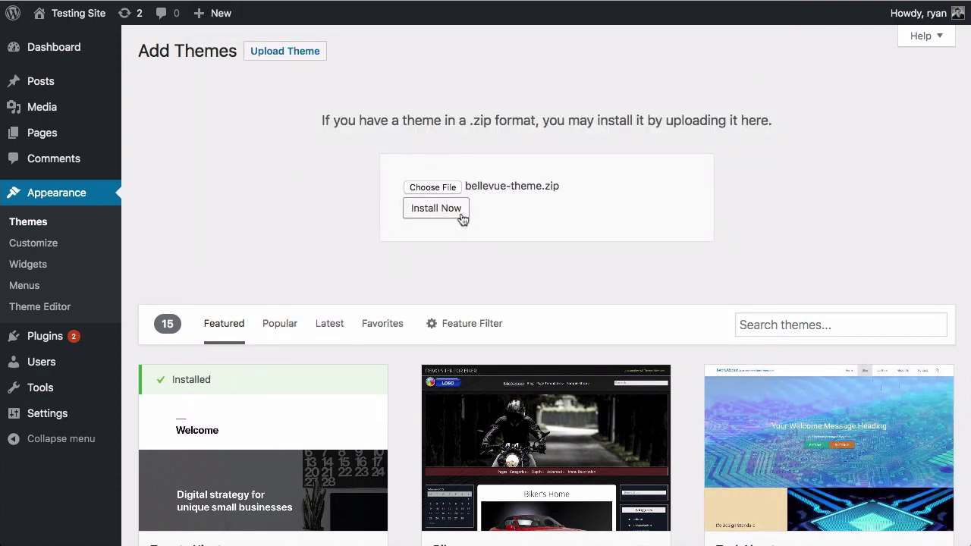
# Install and activate Bellevue, then launch its setup wizard with Let's Go!
pyautogui.click(461, 217)
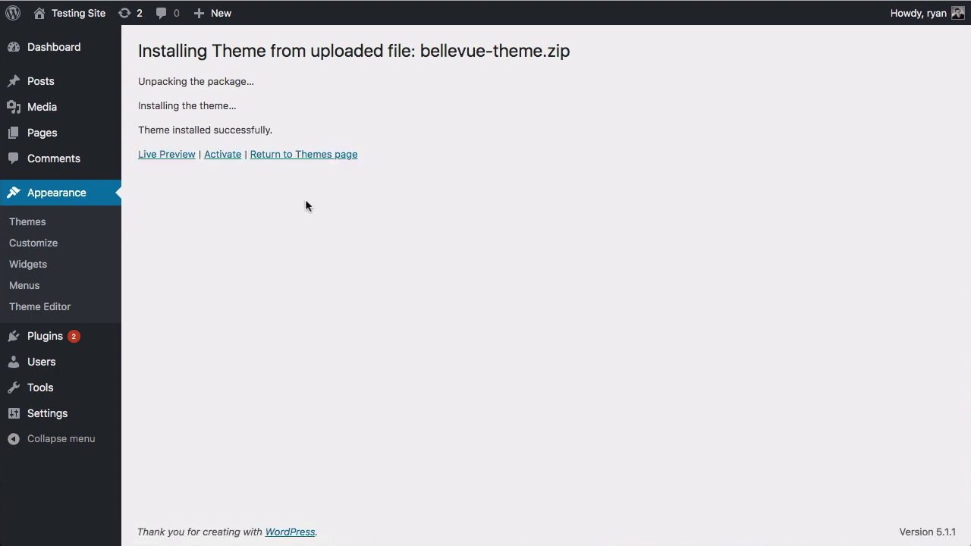
pyautogui.click(229, 164)
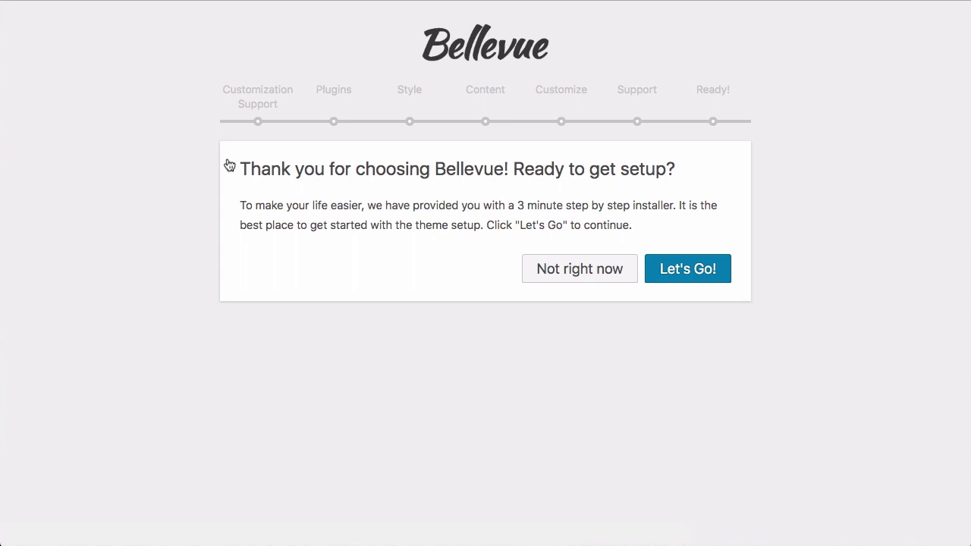
pyautogui.click(718, 278)
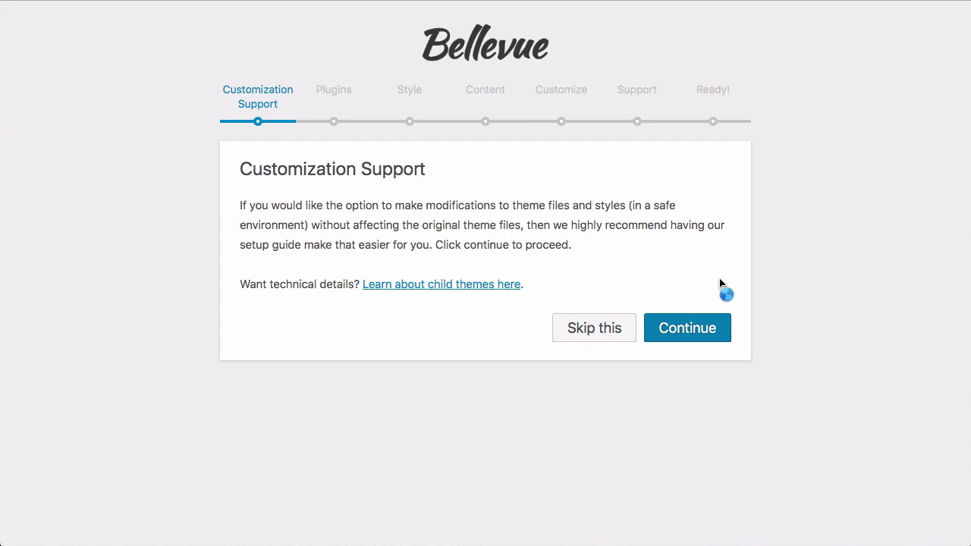
# Pass Customization Support and install and activate the Bellevue Theme Plugins
pyautogui.click(722, 335)
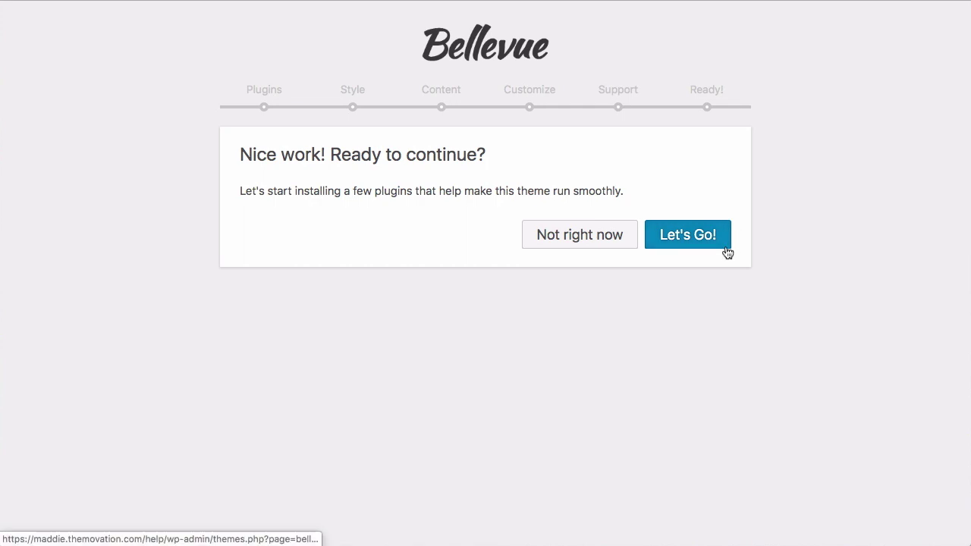
pyautogui.click(725, 247)
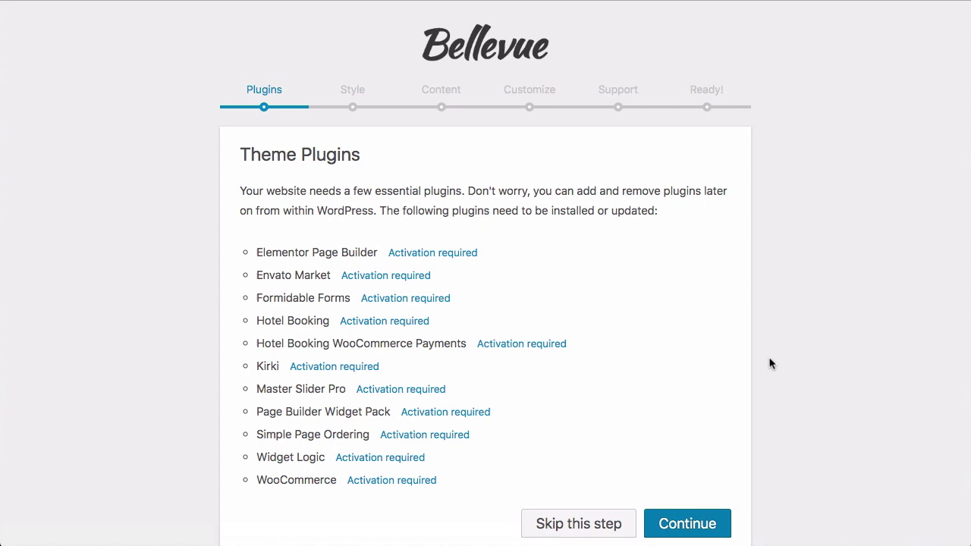
pyautogui.click(722, 523)
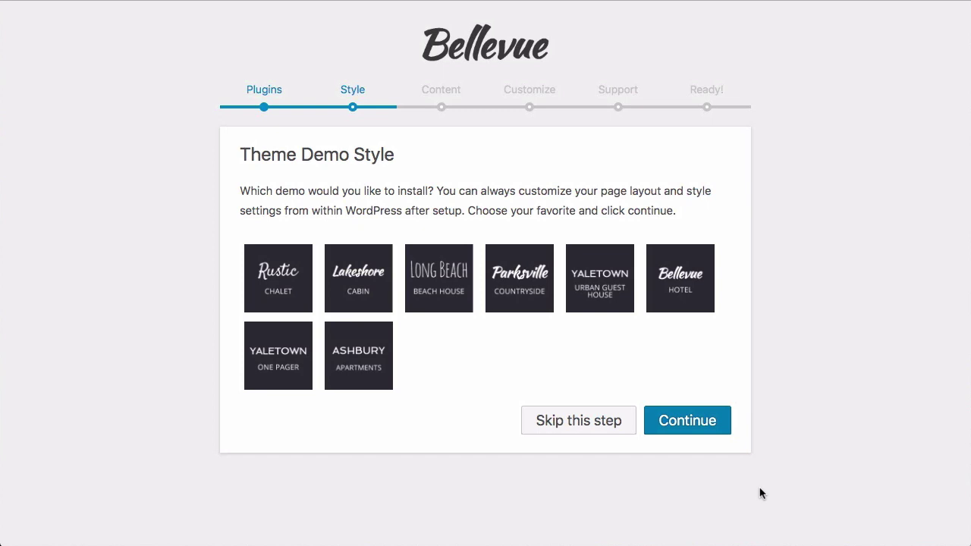
# Choose the Ashbury Apartments demo style and review the fully checked Demo Content list
pyautogui.click(353, 342)
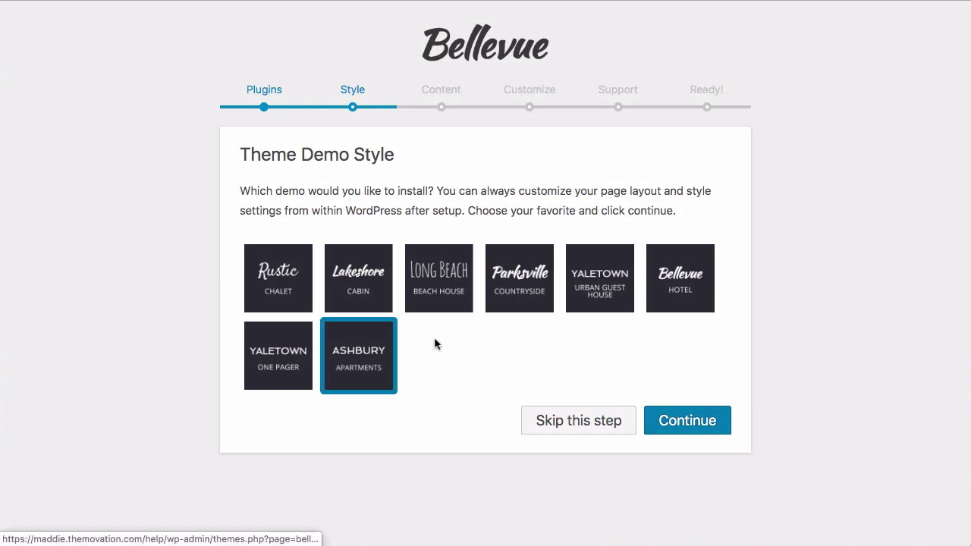
pyautogui.click(720, 423)
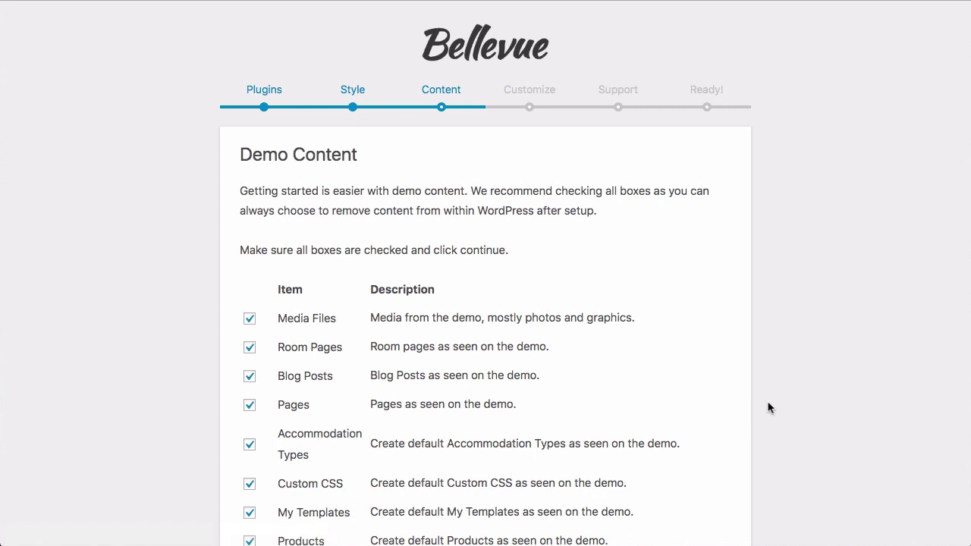
pyautogui.scroll(-3, 768, 408)
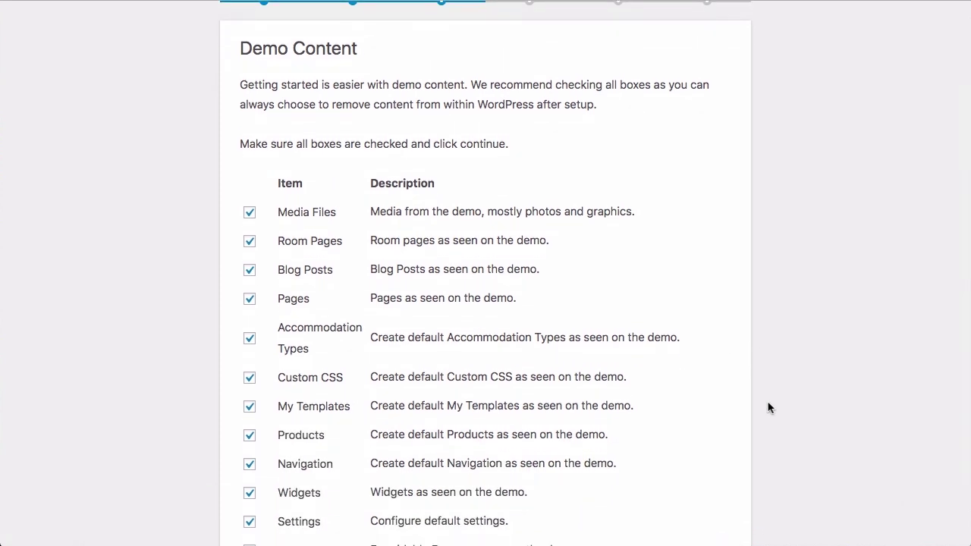
pyautogui.scroll(-1, 769, 408)
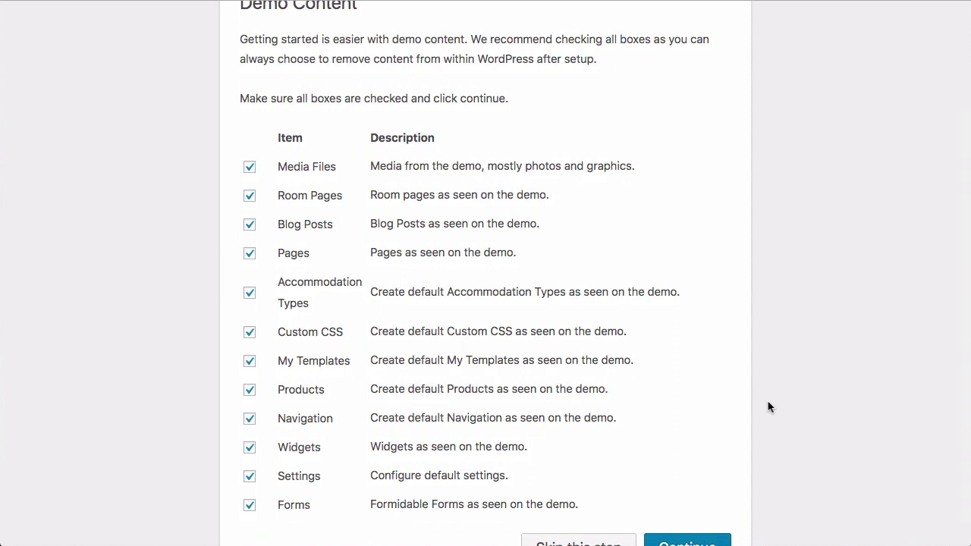
pyautogui.scroll(-1, 769, 408)
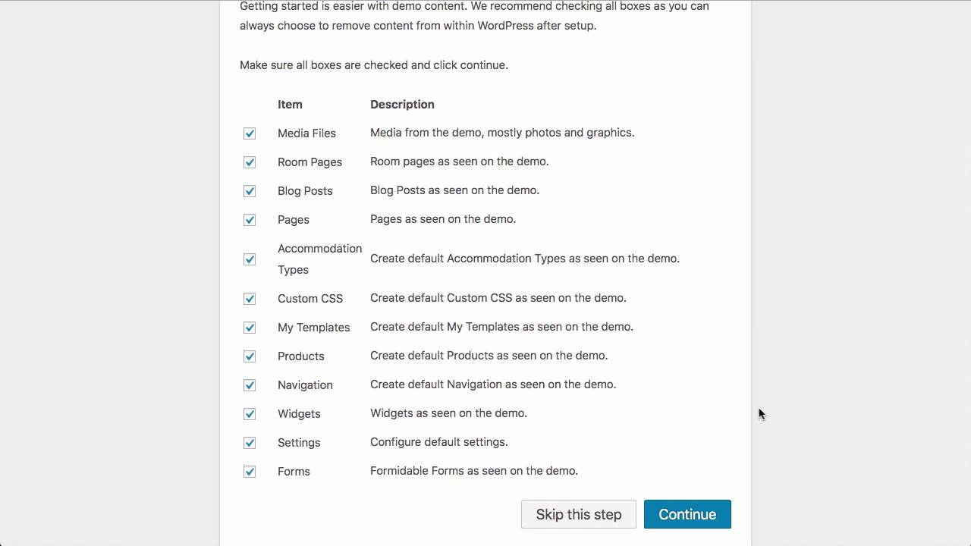
# Import every checked Ashbury demo content item
pyautogui.click(721, 514)
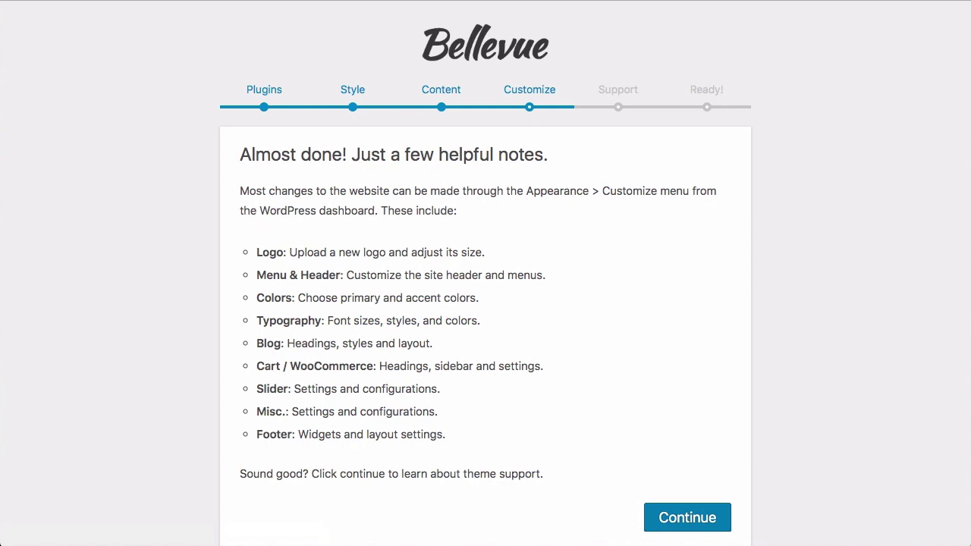
# Skip past the customization notes and agree to the Help and Support terms
pyautogui.click(721, 517)
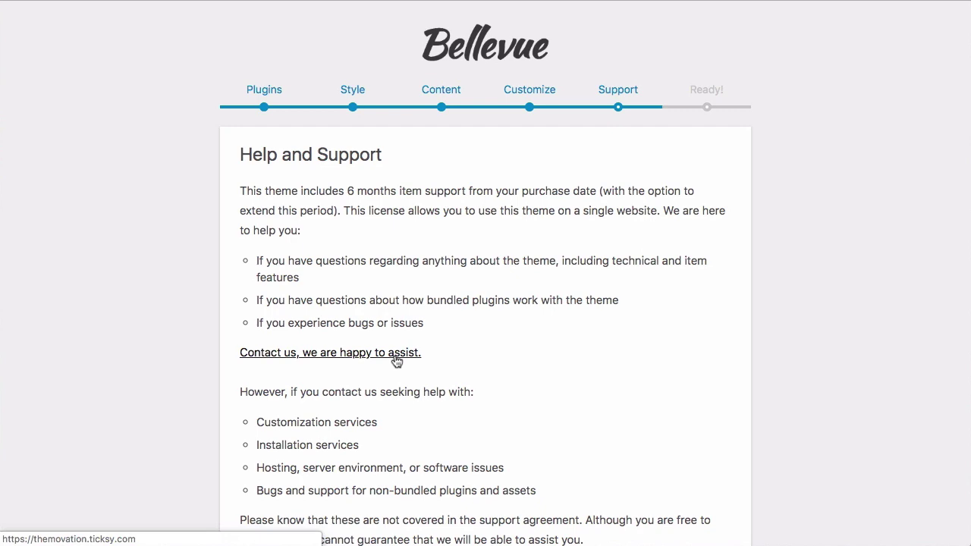
pyautogui.scroll(-3, 644, 357)
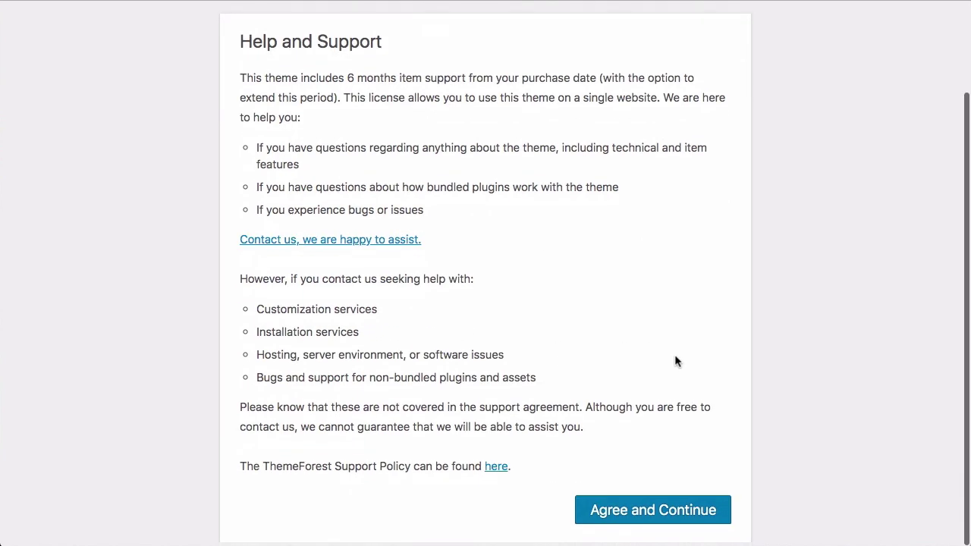
pyautogui.click(717, 515)
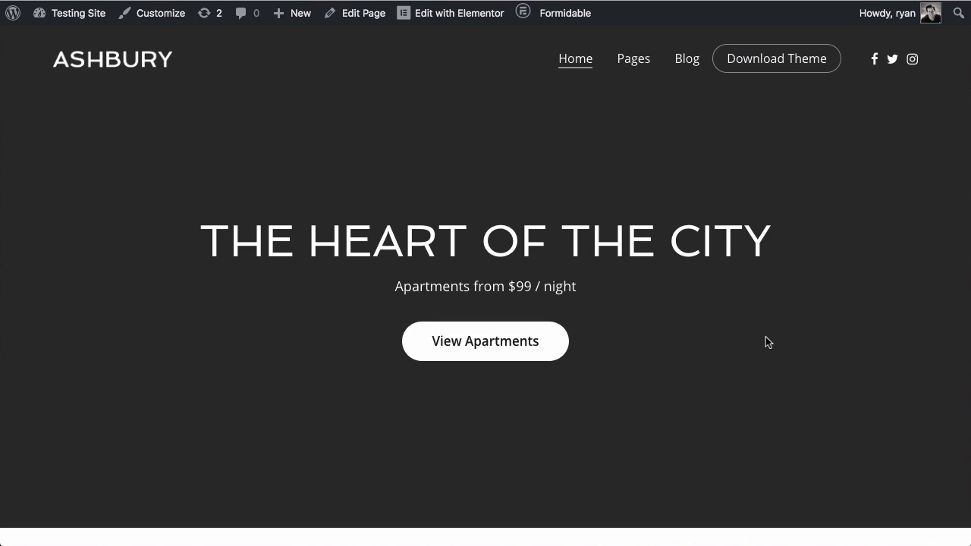
# Scroll through the Ashbury homepage's guest house, apartments and accommodation sections
pyautogui.scroll(-1, 765, 342)
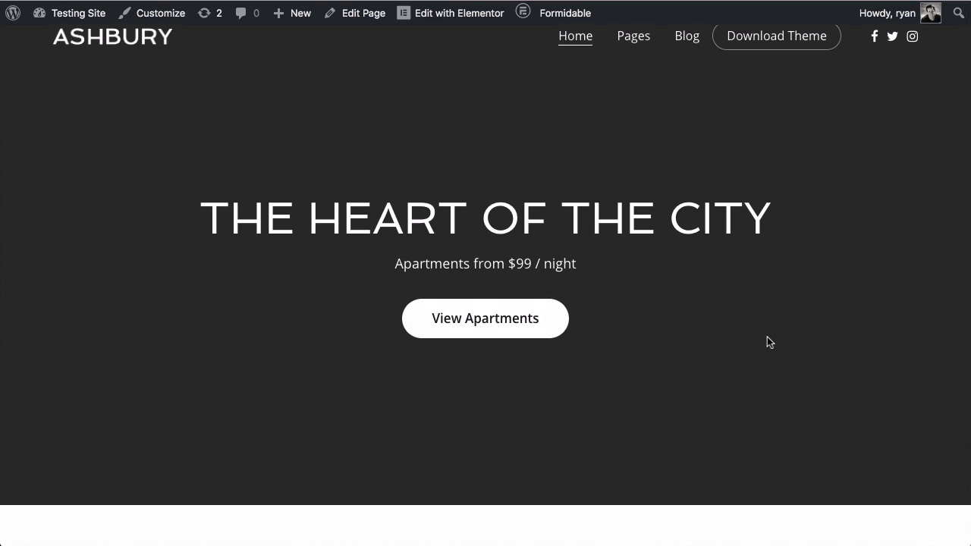
pyautogui.scroll(1, 767, 337)
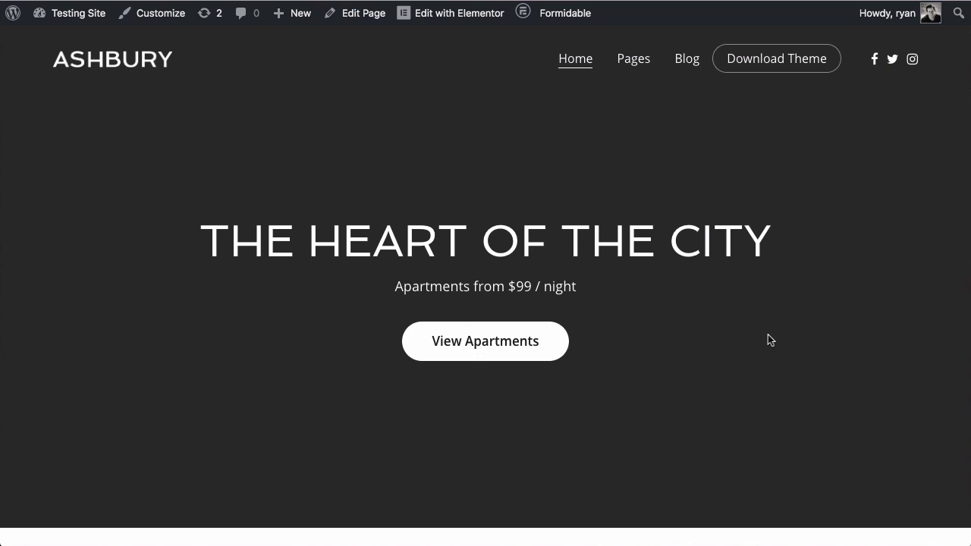
pyautogui.scroll(-2, 768, 339)
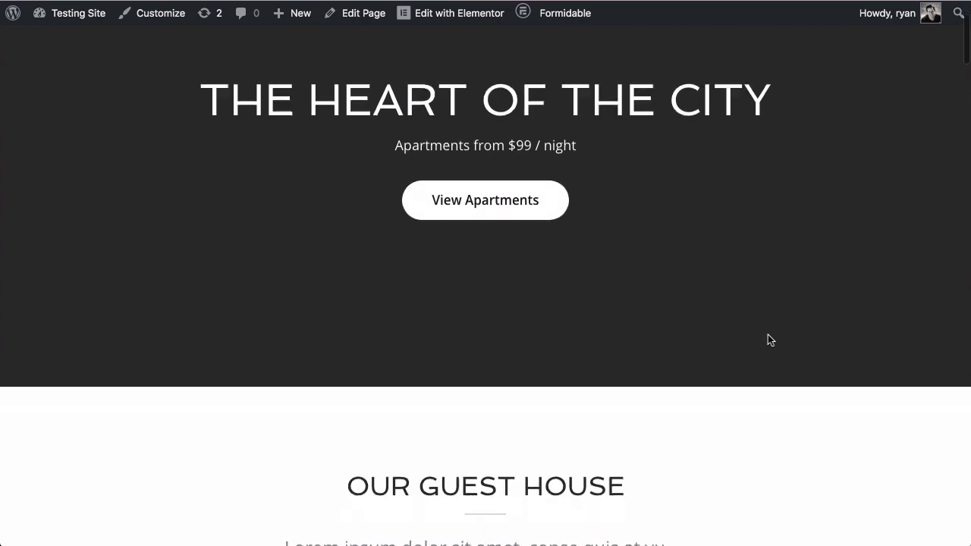
pyautogui.scroll(-2, 767, 340)
pyautogui.scroll(-4, 768, 340)
pyautogui.scroll(-3, 767, 340)
pyautogui.scroll(-1, 768, 339)
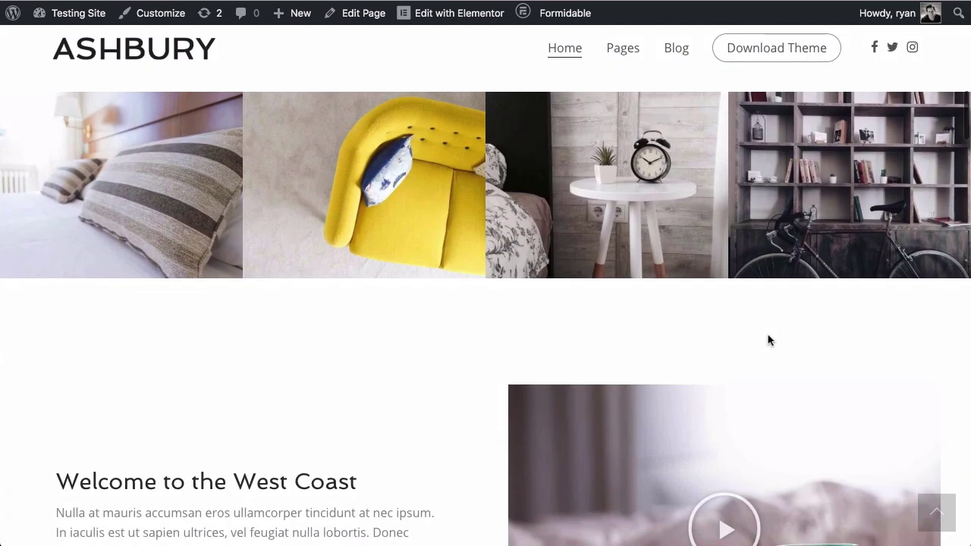
pyautogui.scroll(-2, 768, 340)
pyautogui.scroll(-2, 768, 340)
pyautogui.scroll(-2, 769, 341)
pyautogui.scroll(-2, 769, 342)
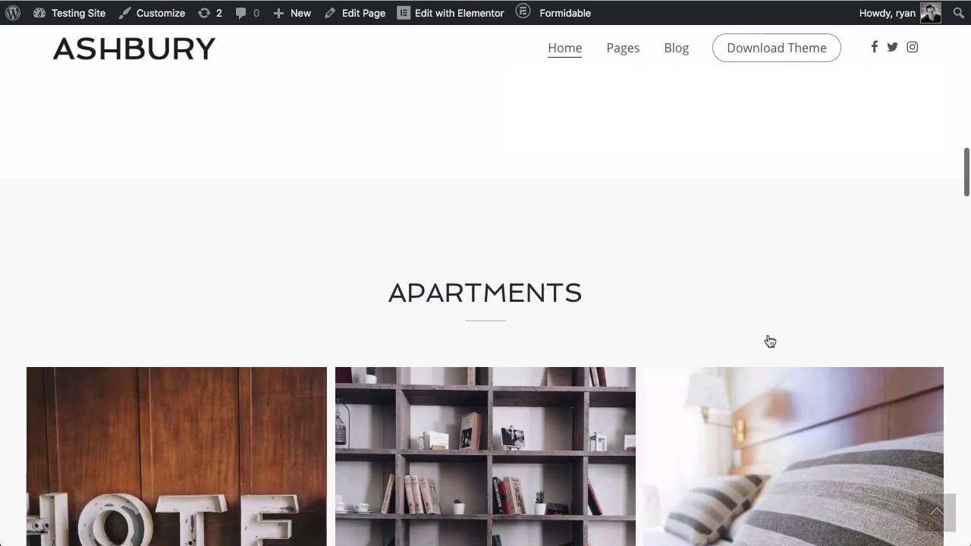
pyautogui.scroll(-2, 769, 342)
pyautogui.scroll(-1, 769, 341)
pyautogui.scroll(-1, 770, 341)
pyautogui.scroll(-2, 769, 341)
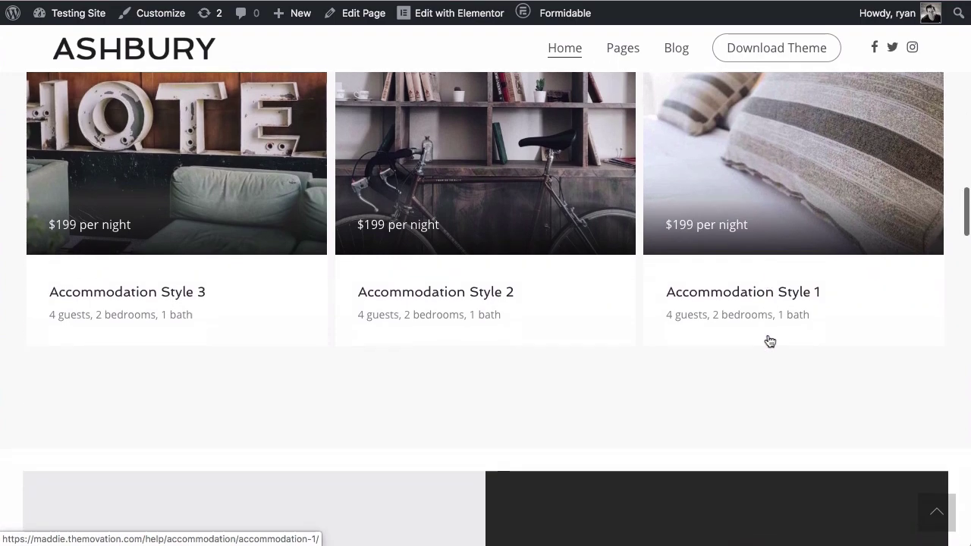
pyautogui.scroll(-2, 768, 340)
pyautogui.scroll(-2, 767, 339)
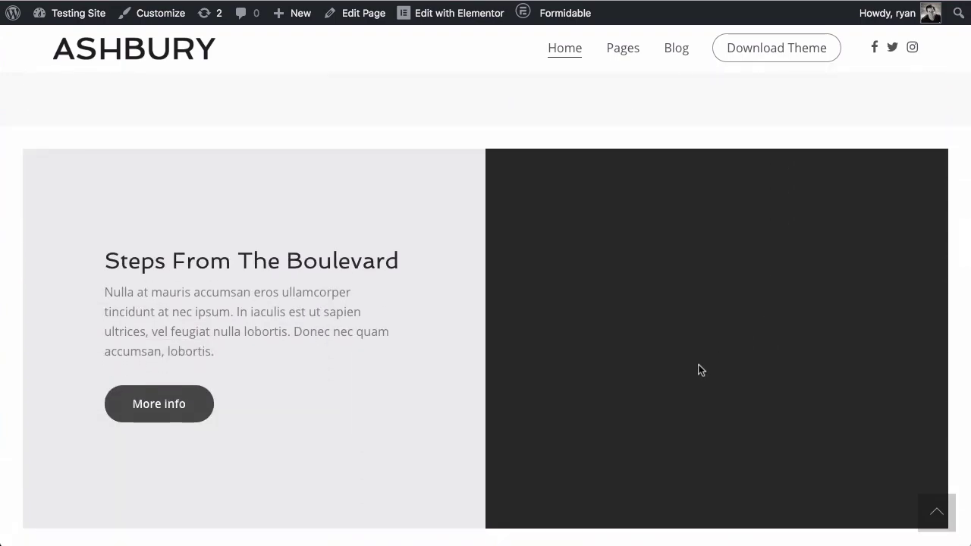
pyautogui.scroll(3, 697, 368)
pyautogui.scroll(2, 697, 369)
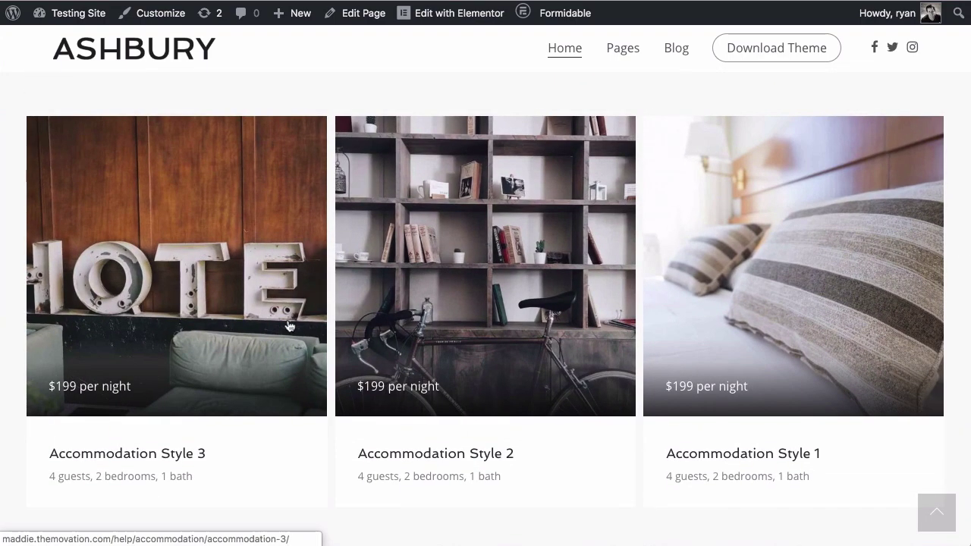